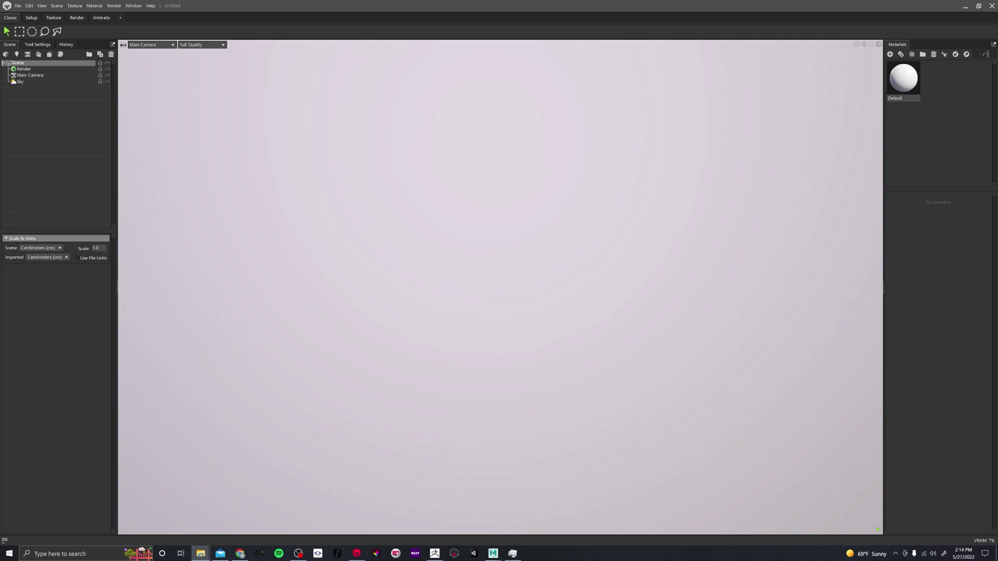
Import BatCreatureBake_Low.fbx from the Bake folder into the Toolbag scene.
drag(704, 124, 560, 113)
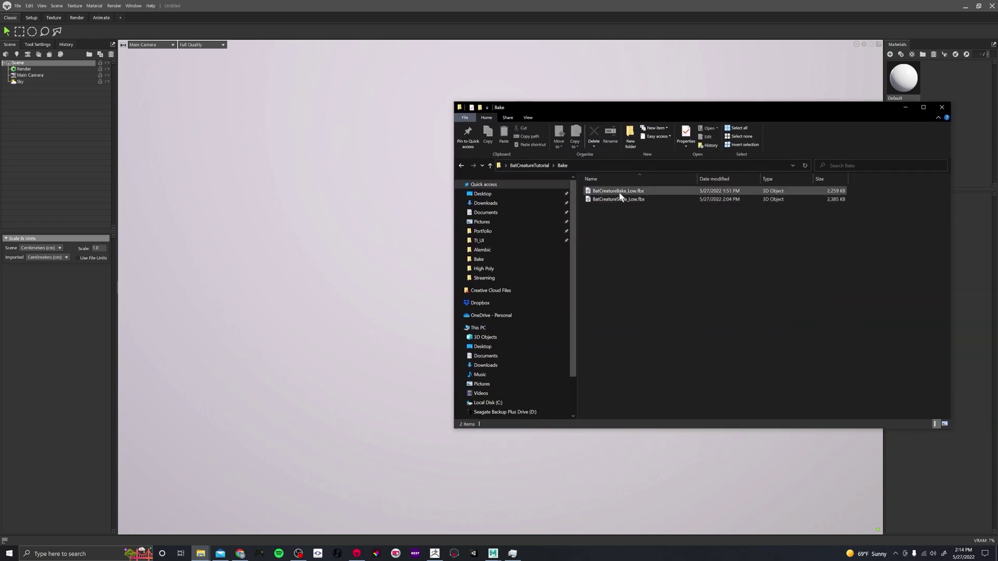
drag(624, 195, 442, 198)
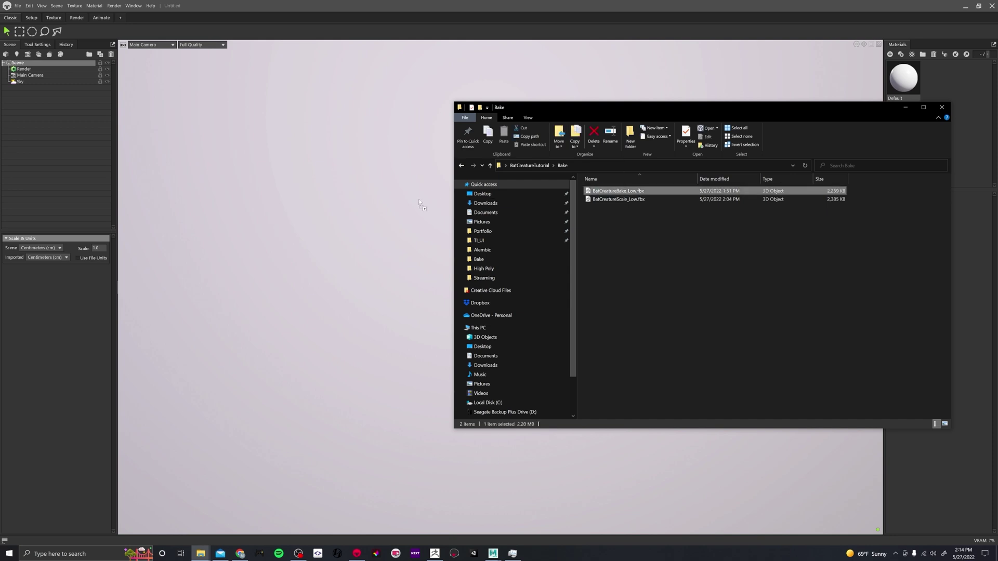
drag(586, 106, 763, 104)
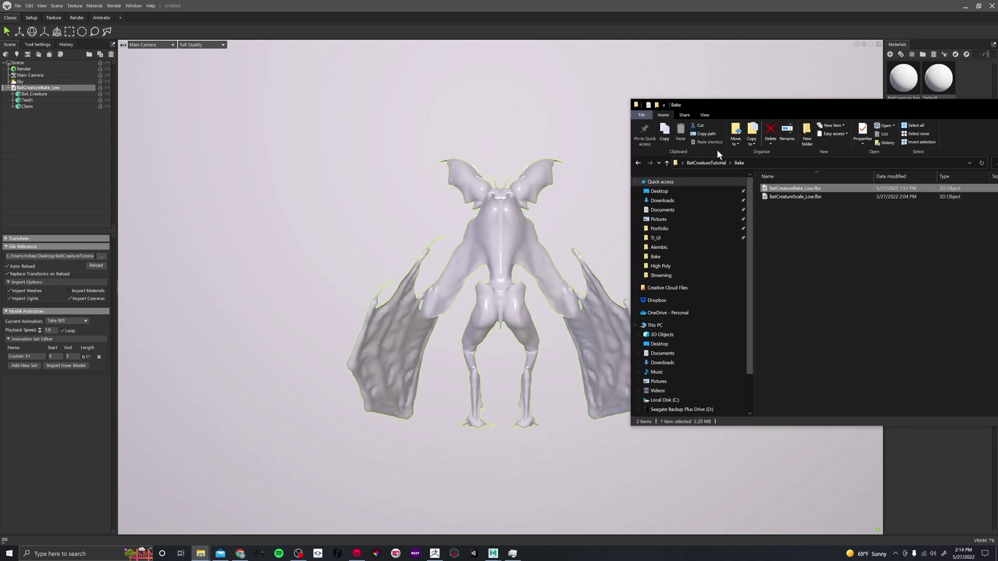
Go up to the High Poly folder and drag Batcreature_high.fbx into the viewport.
click(713, 162)
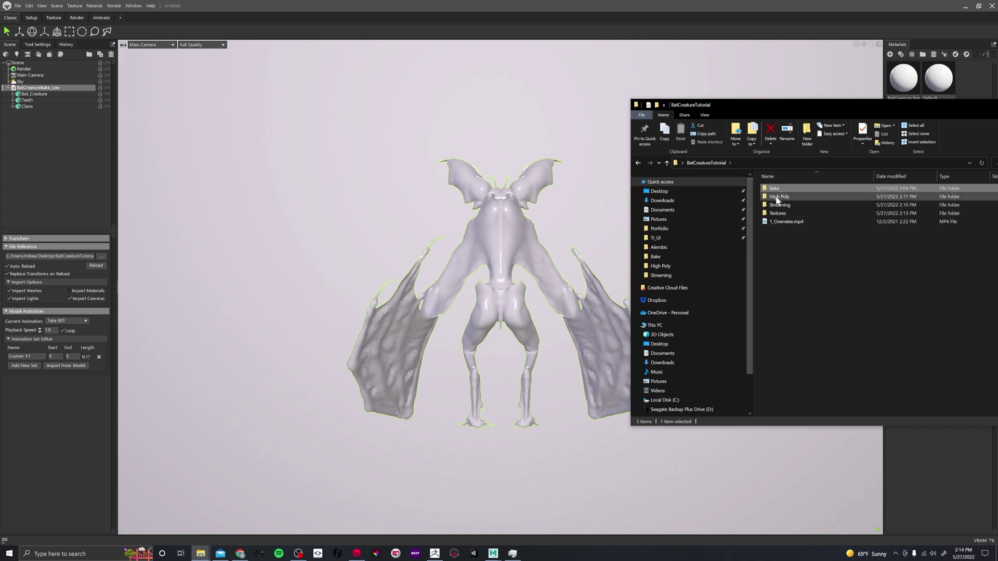
double_click(779, 198)
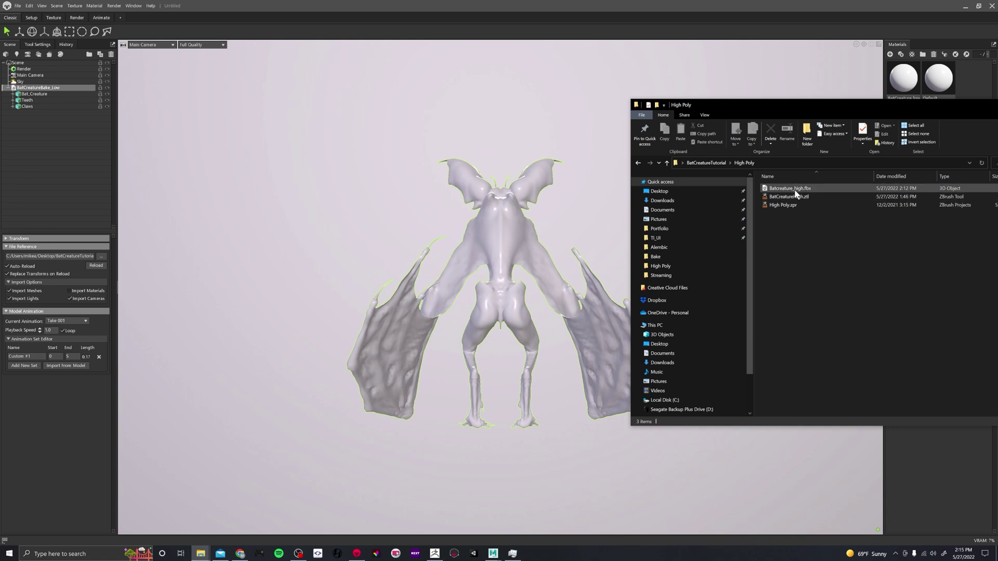
click(783, 190)
drag(823, 110, 628, 113)
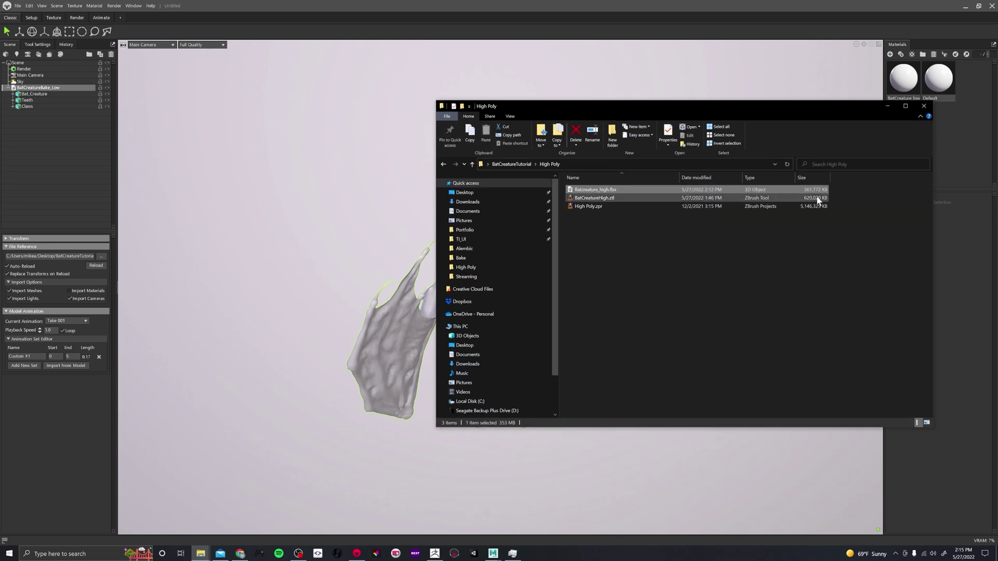
drag(611, 190, 399, 197)
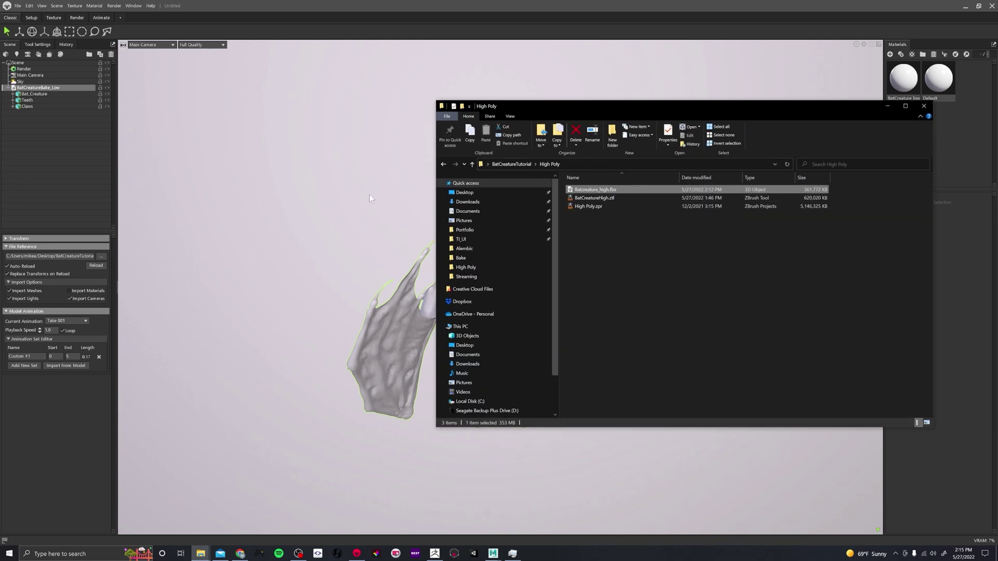
Minimize File Explorer while Batcreature_high loads with its Teeth_Temp and Claws Temp parts.
click(889, 105)
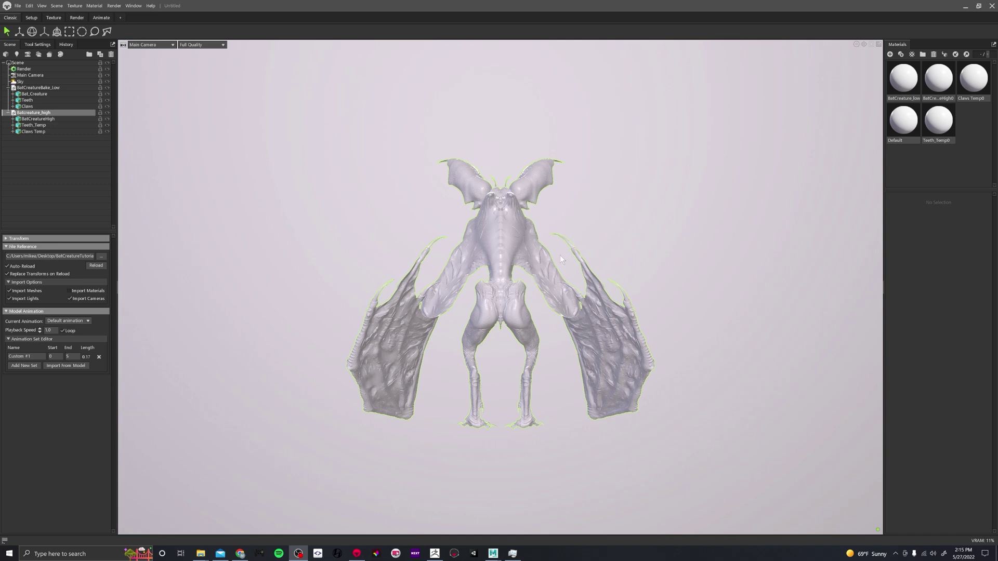
Inspect the Bat_Creature and BatCreatureHigh meshes, then create Bake Project 1.
click(557, 229)
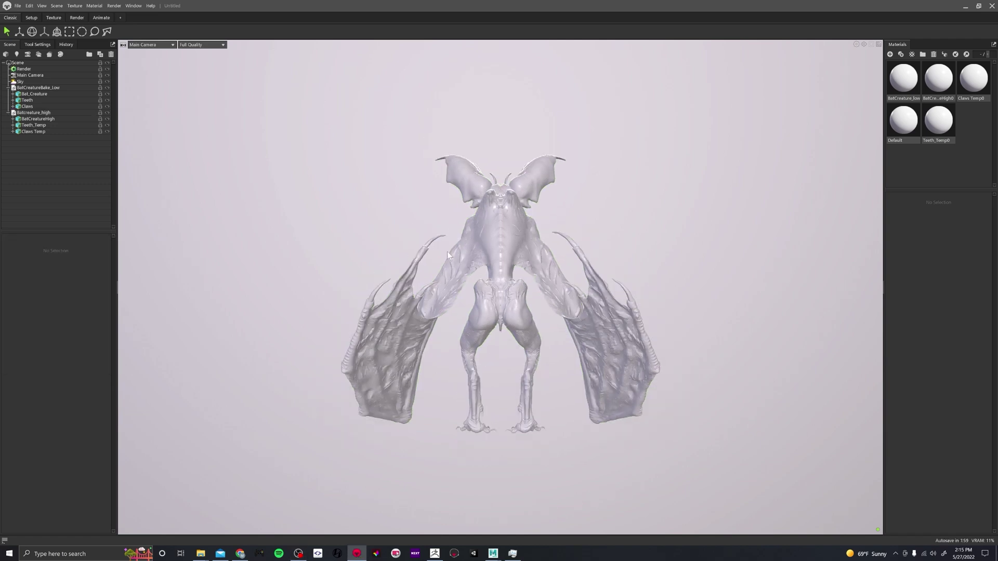
scroll(451, 256, up, 5)
drag(450, 253, 517, 262)
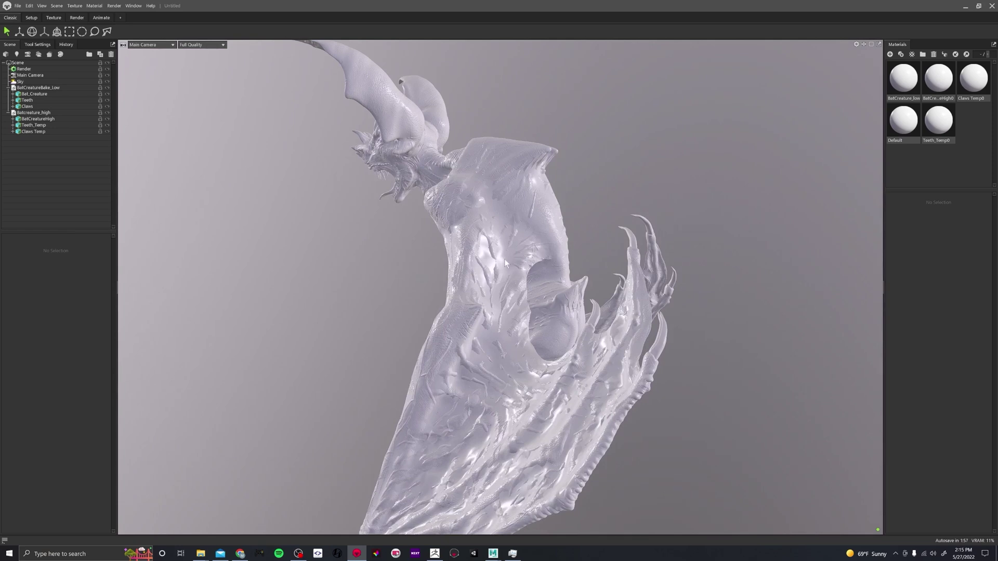
click(507, 310)
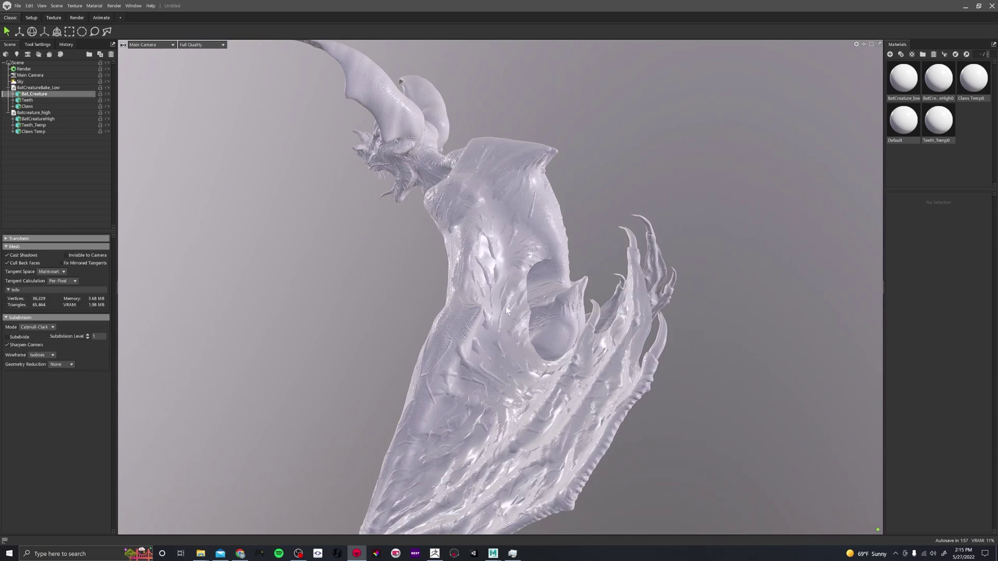
click(540, 224)
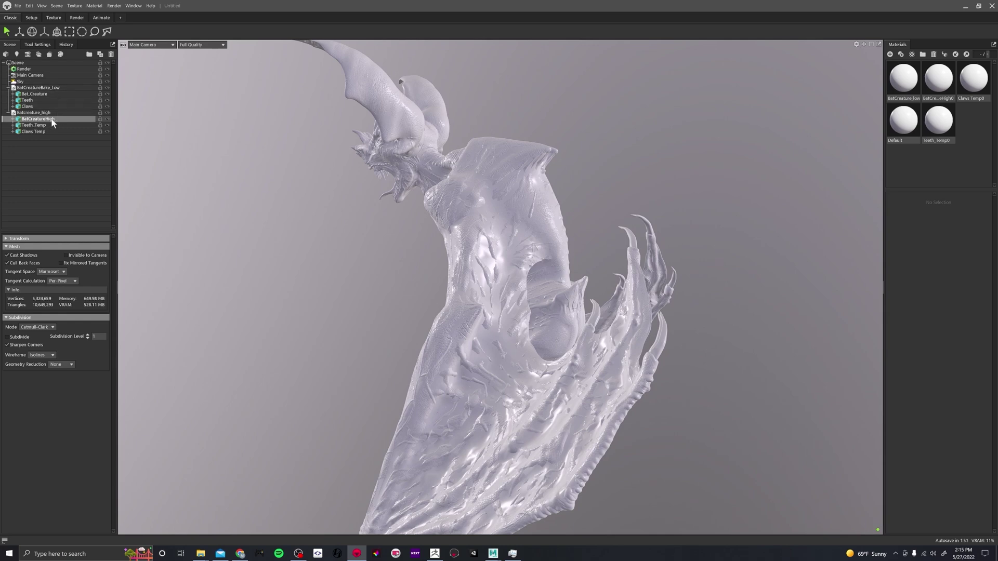
drag(199, 163, 416, 194)
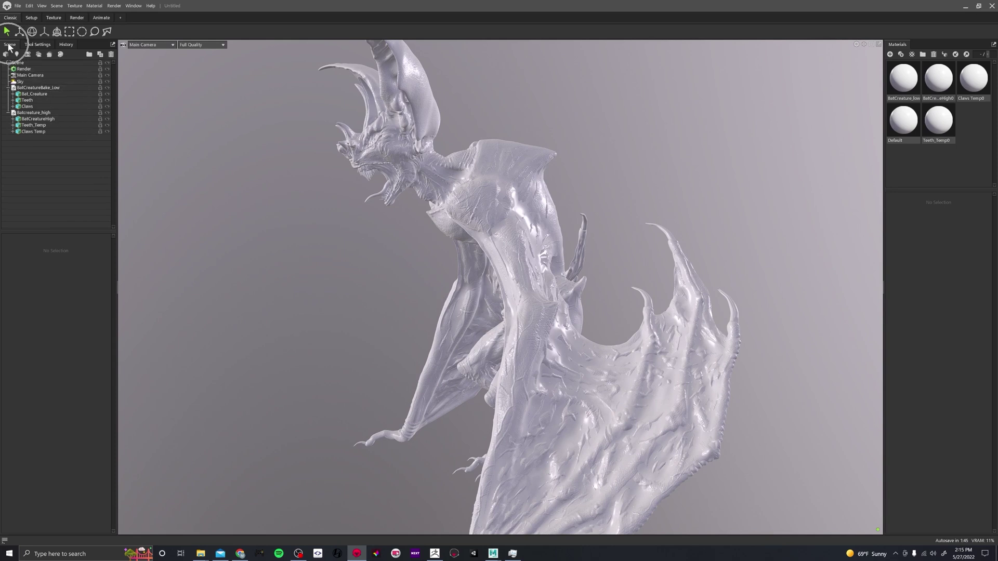
click(50, 55)
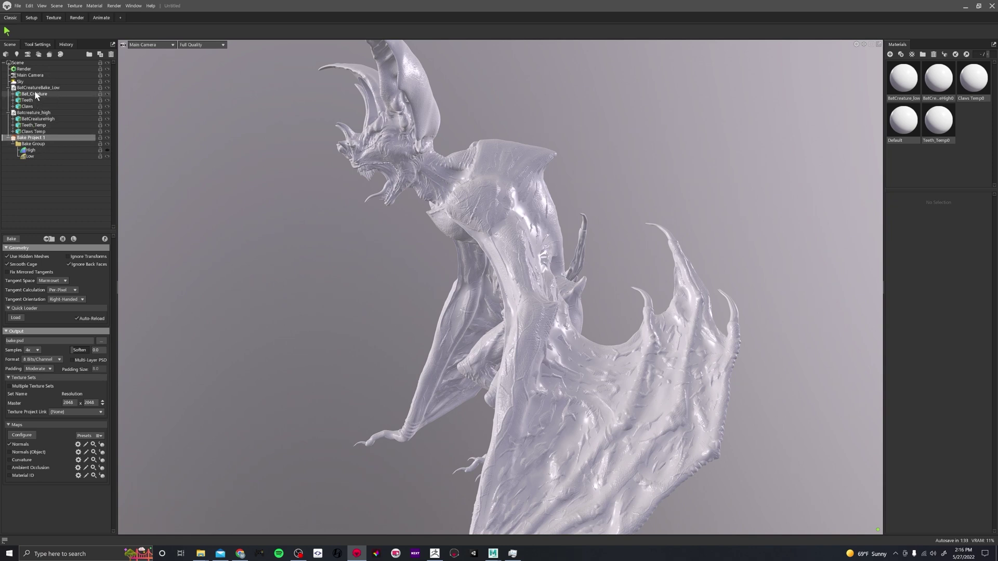
Put Bat_Creature in the first bake group's Low slot and BatCreatureHigh in its High slot.
drag(34, 94, 54, 152)
drag(39, 112, 61, 143)
click(39, 126)
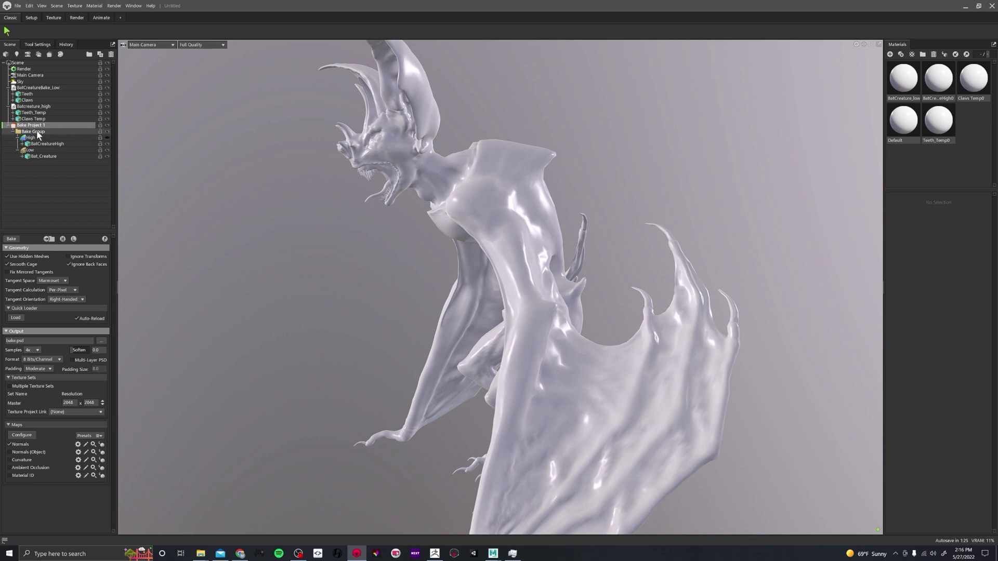
Add two more bake groups, pairing Teeth with Teeth_Temp and Claws Temp as claws High.
click(53, 239)
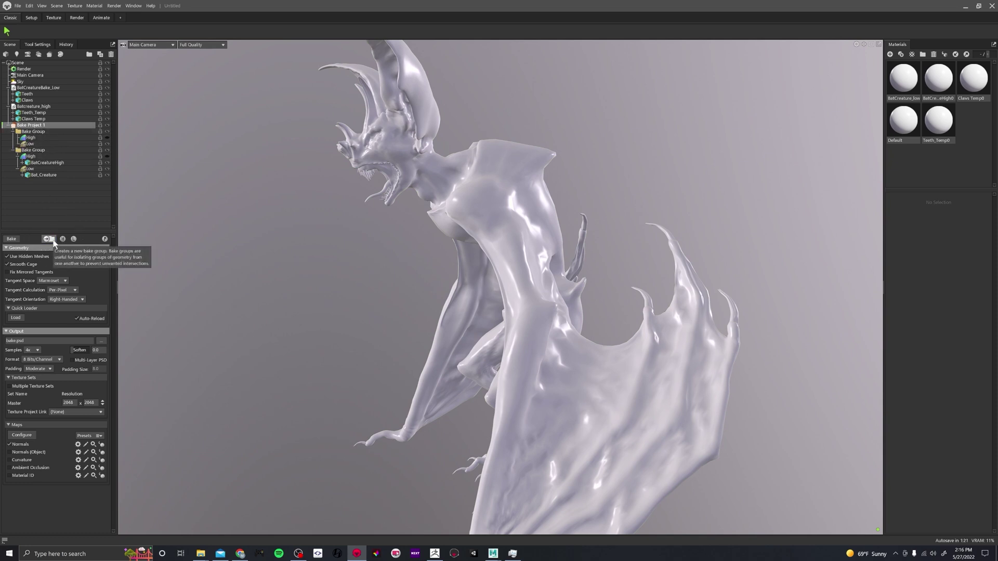
click(53, 240)
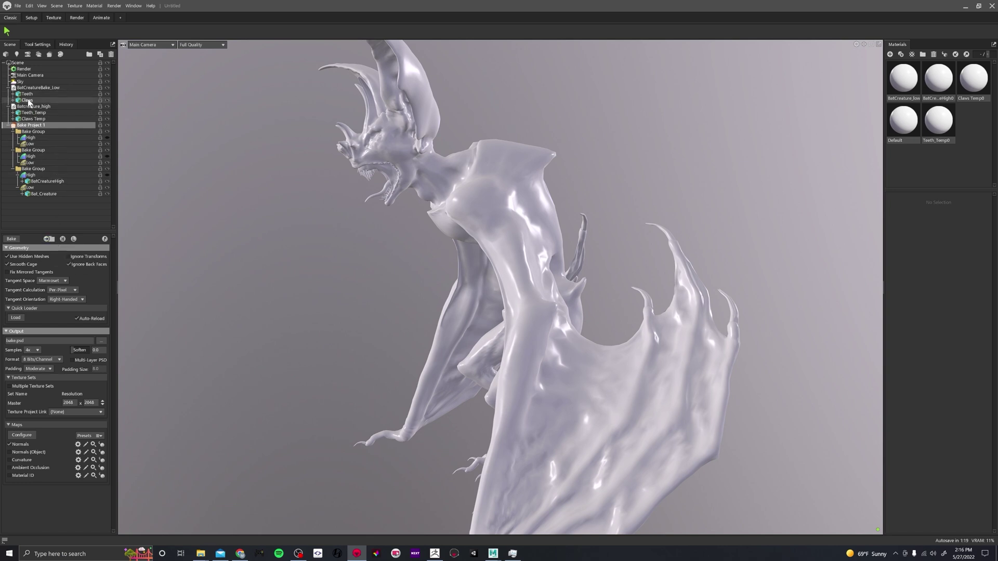
drag(32, 94, 42, 142)
drag(38, 109, 52, 160)
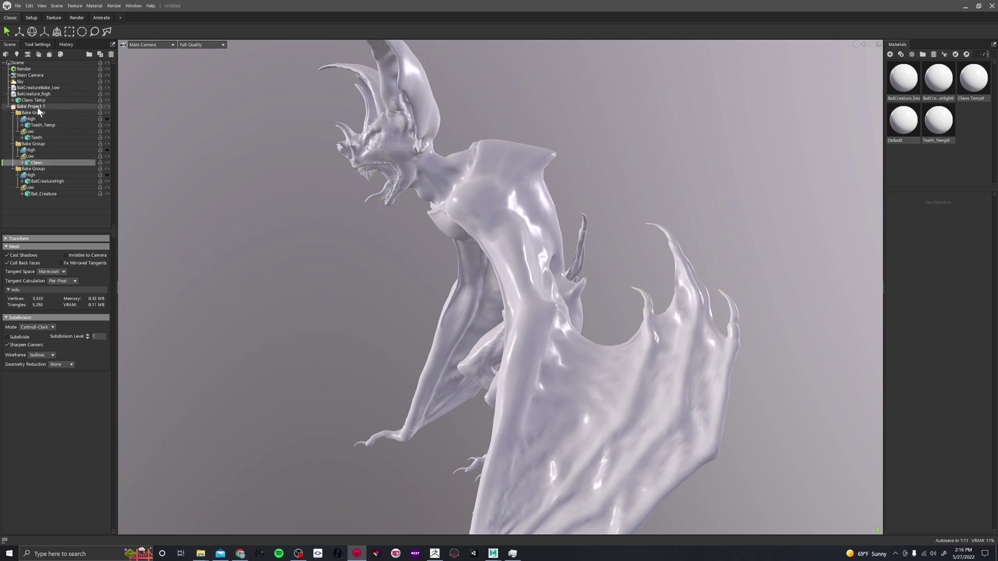
click(36, 100)
drag(41, 113, 51, 146)
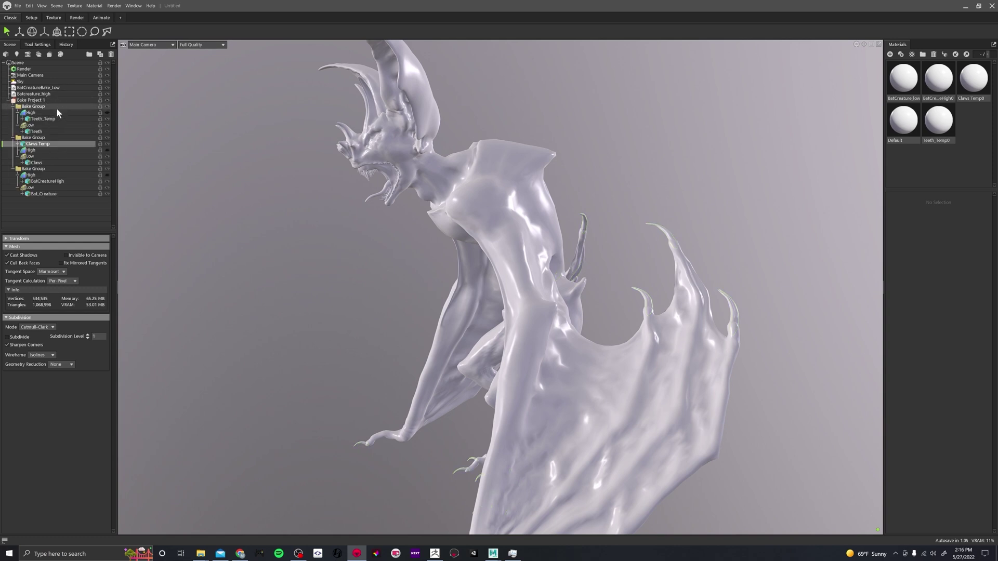
drag(535, 242, 388, 188)
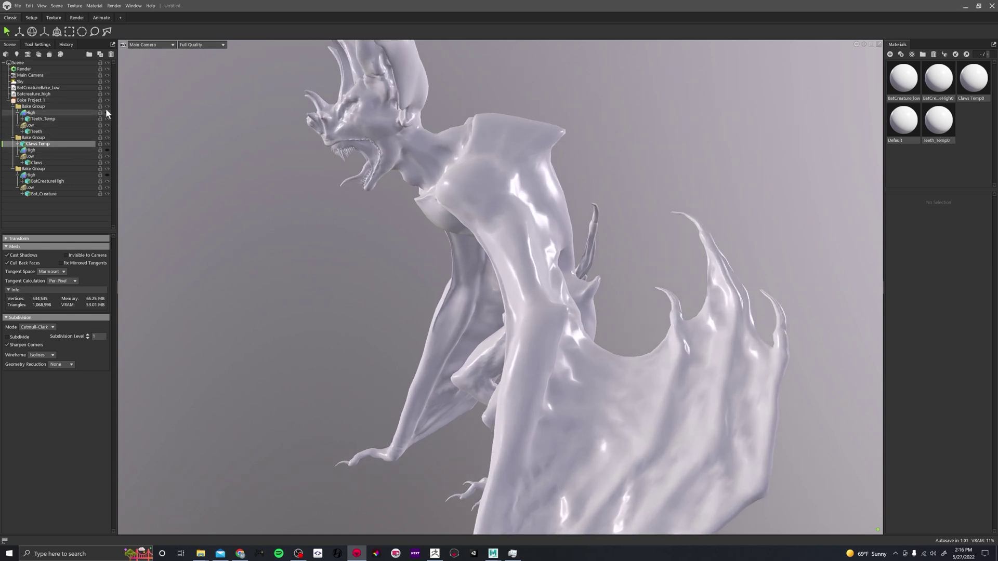
click(54, 100)
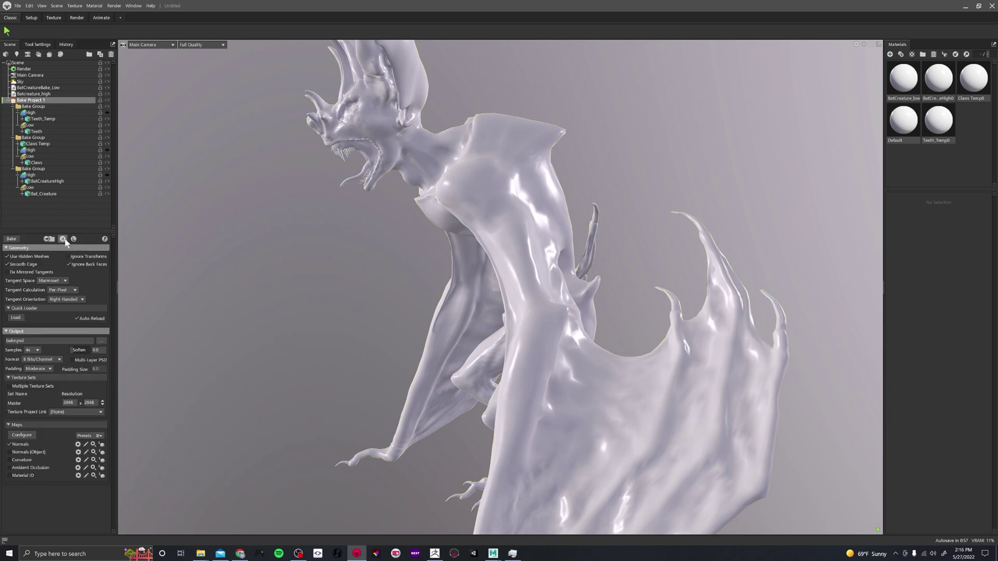
Compare the high- and low-poly bat, then drop Claws Temp into the claws group's High slot.
click(74, 239)
click(62, 239)
click(62, 239)
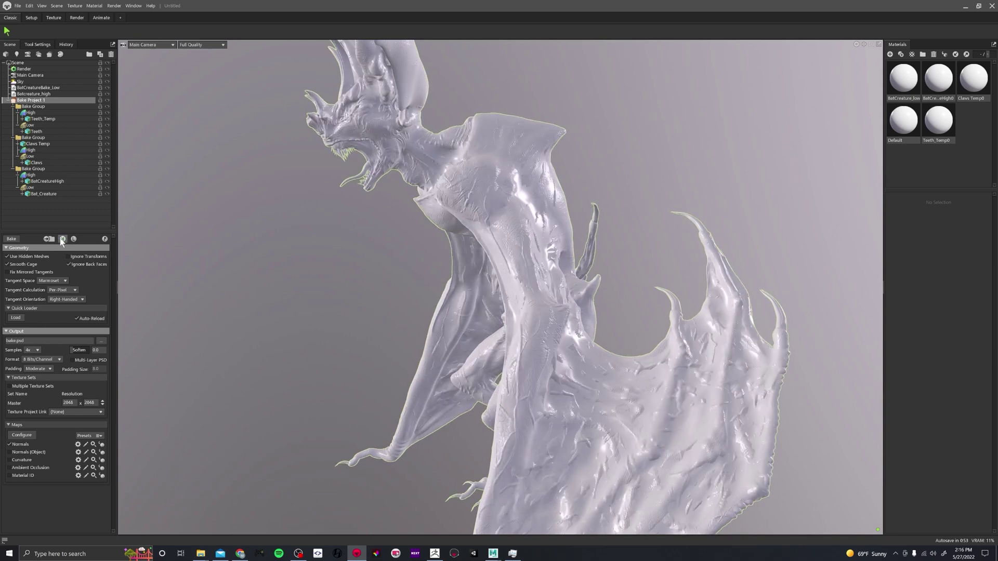
click(62, 240)
drag(401, 217, 621, 258)
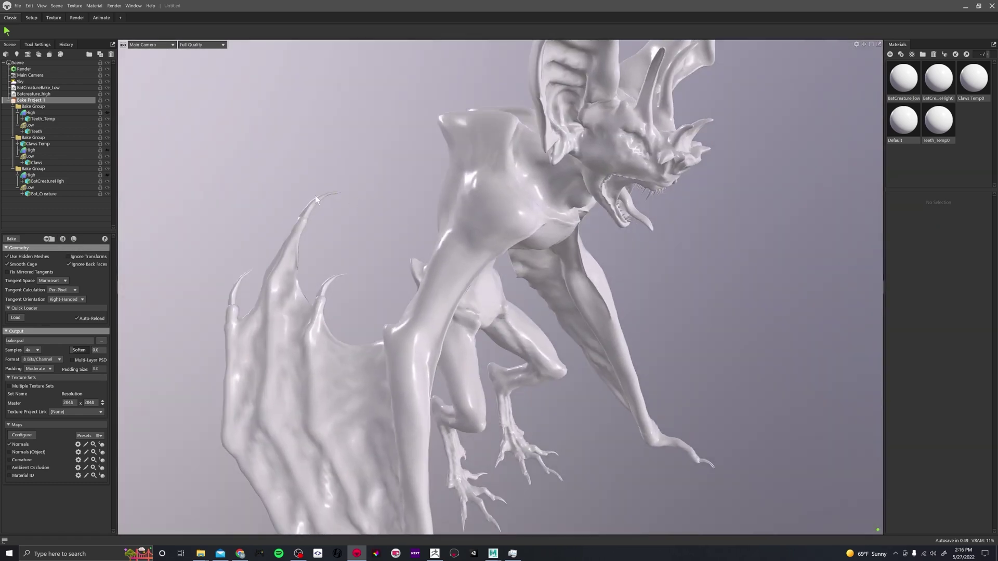
click(317, 199)
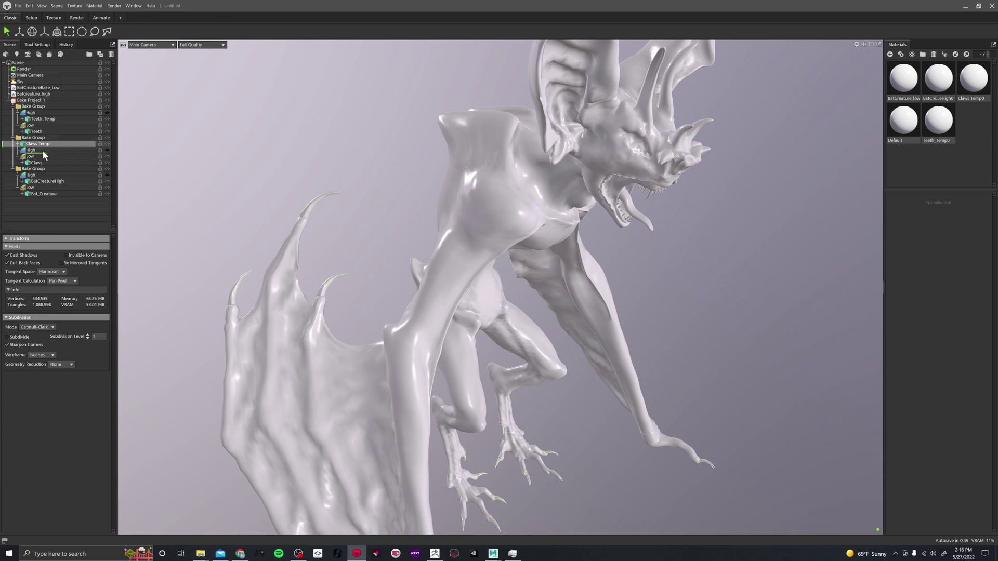
drag(42, 150, 42, 150)
drag(246, 206, 40, 154)
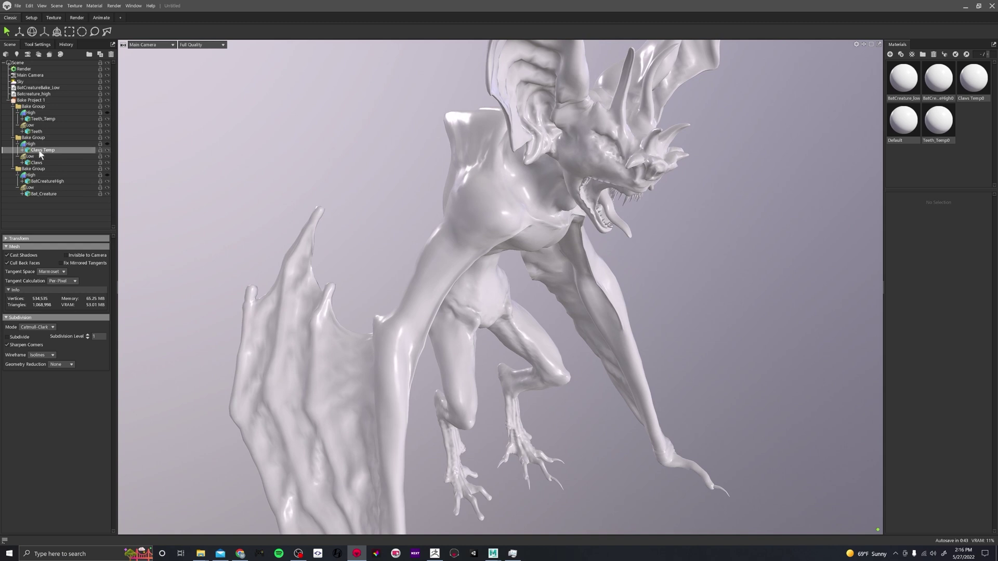
drag(614, 203, 540, 235)
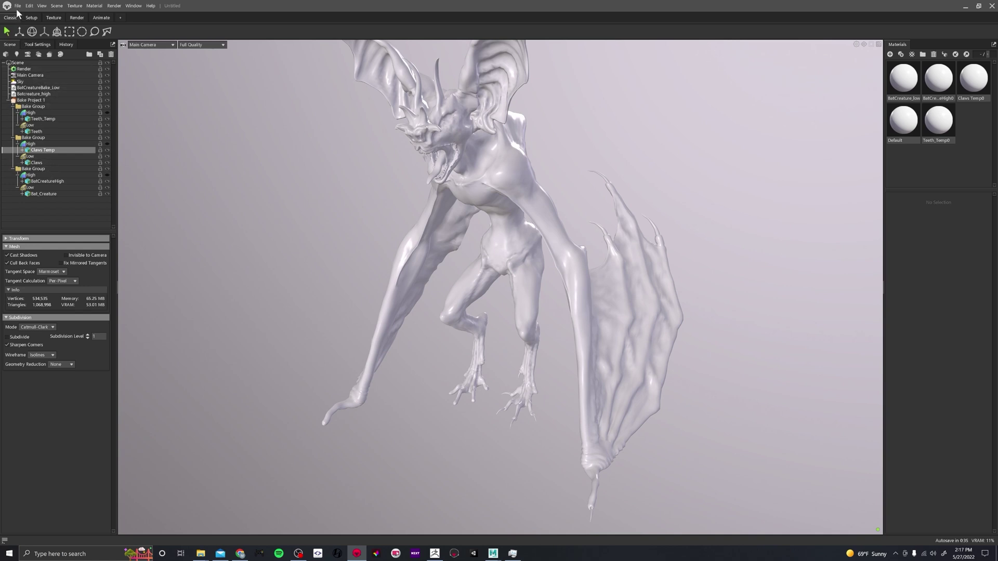
Add Texture Project 1 at 4096 x 4096 and a new default material.
click(18, 6)
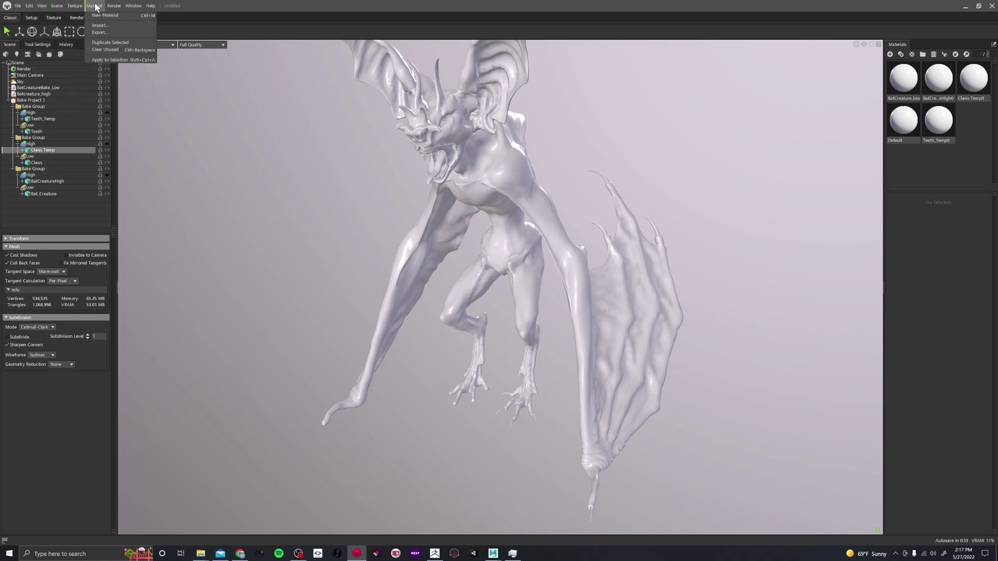
mouse_move(60, 9)
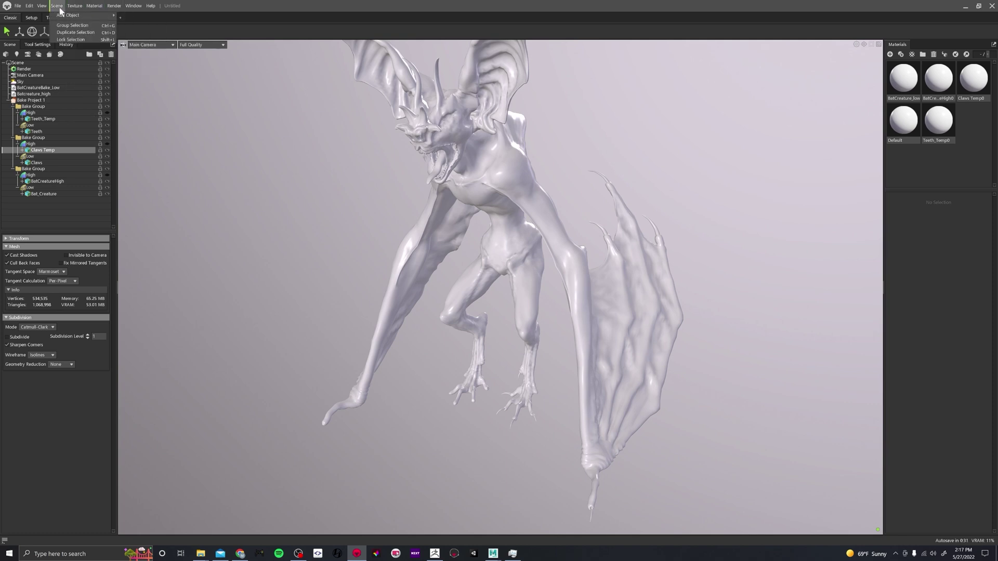
click(47, 221)
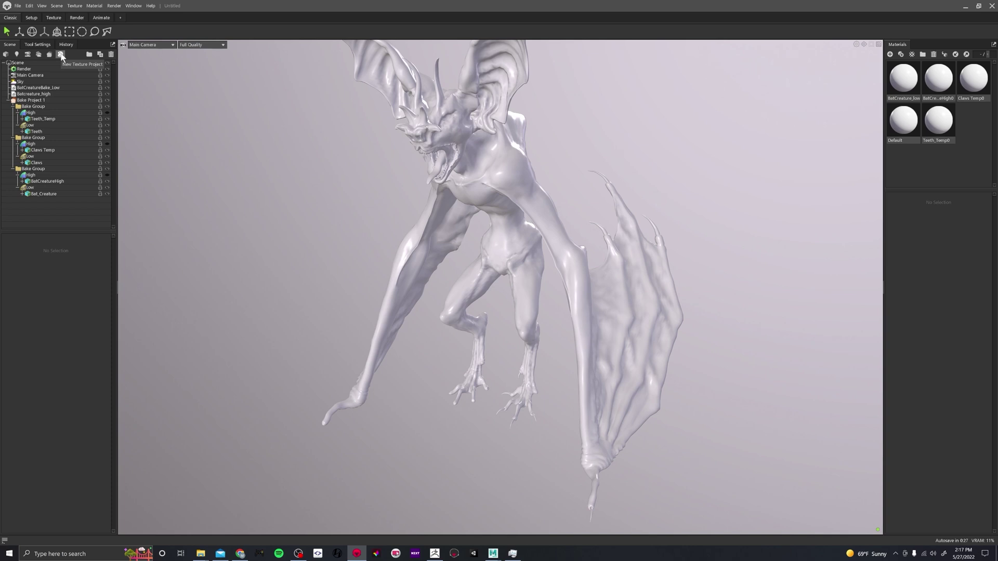
click(60, 55)
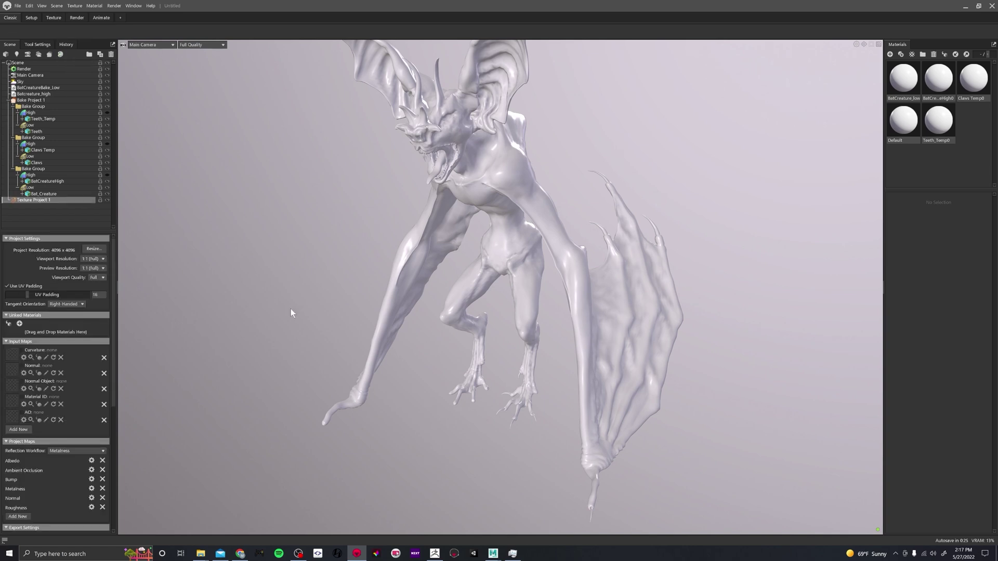
drag(291, 309, 507, 277)
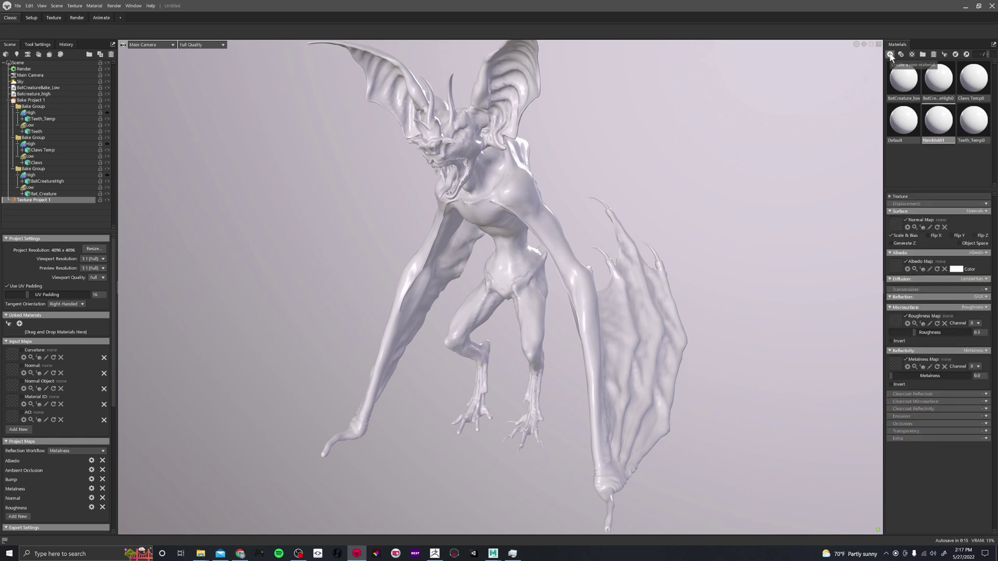
Rename the material BatCreatureMat and link it to Texture Project 1's Linked Materials.
double_click(945, 141)
text(BatCreatureMa)
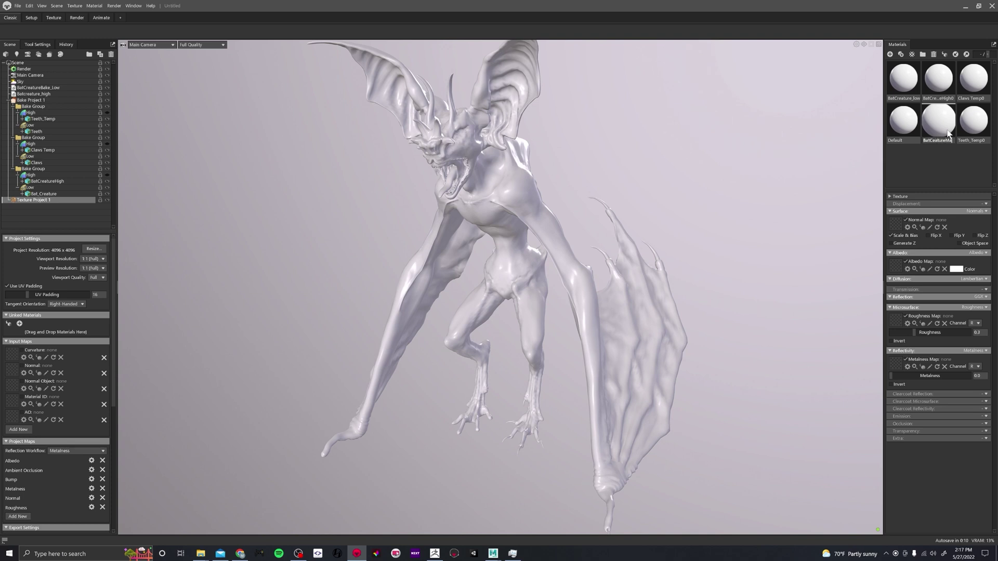
drag(948, 133, 30, 326)
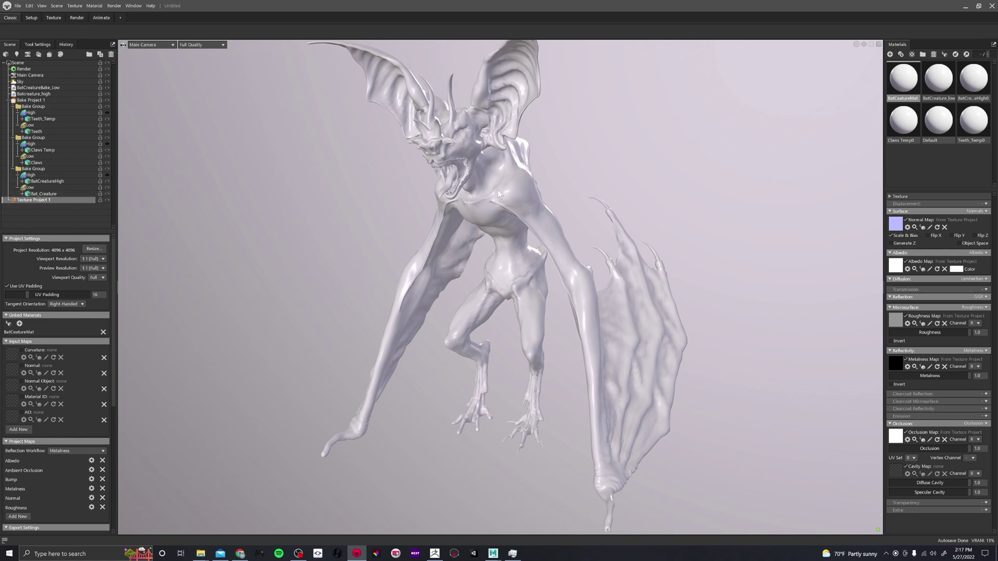
scroll(496, 189, down, 5)
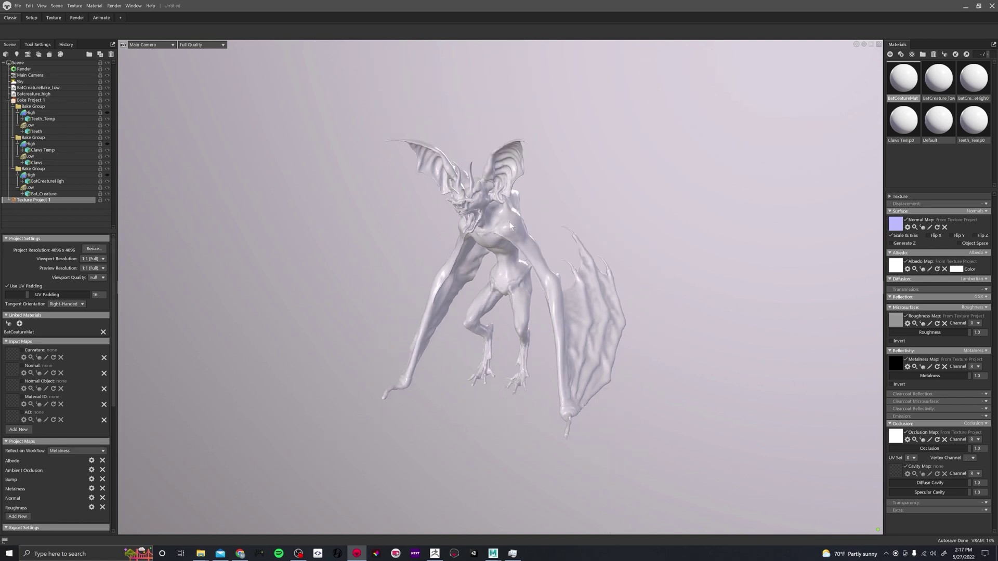
Apply BatCreatureMat to the low-poly Bat_Creature, Claws and Teeth meshes.
drag(917, 89, 508, 238)
click(43, 195)
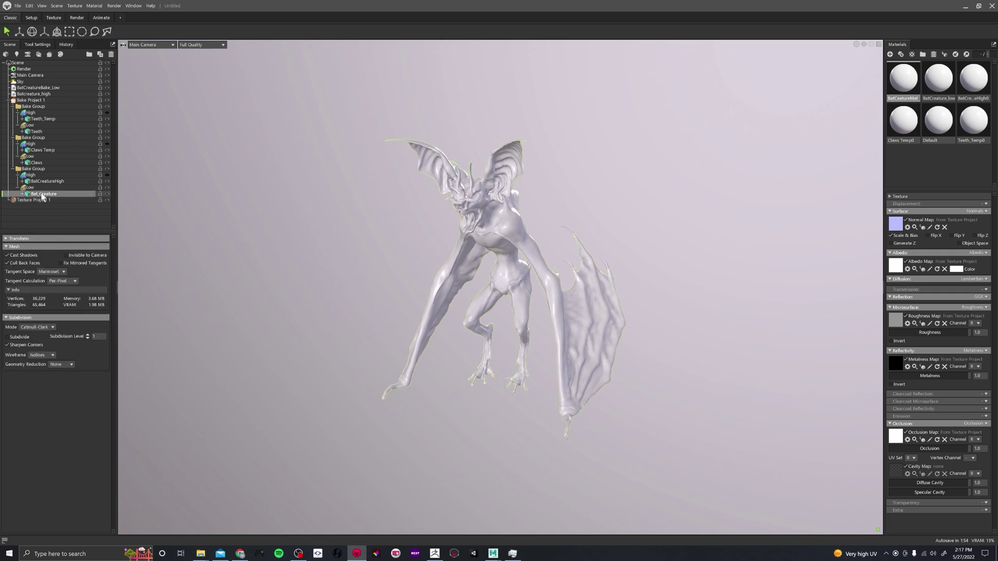
ctrl+click(37, 163)
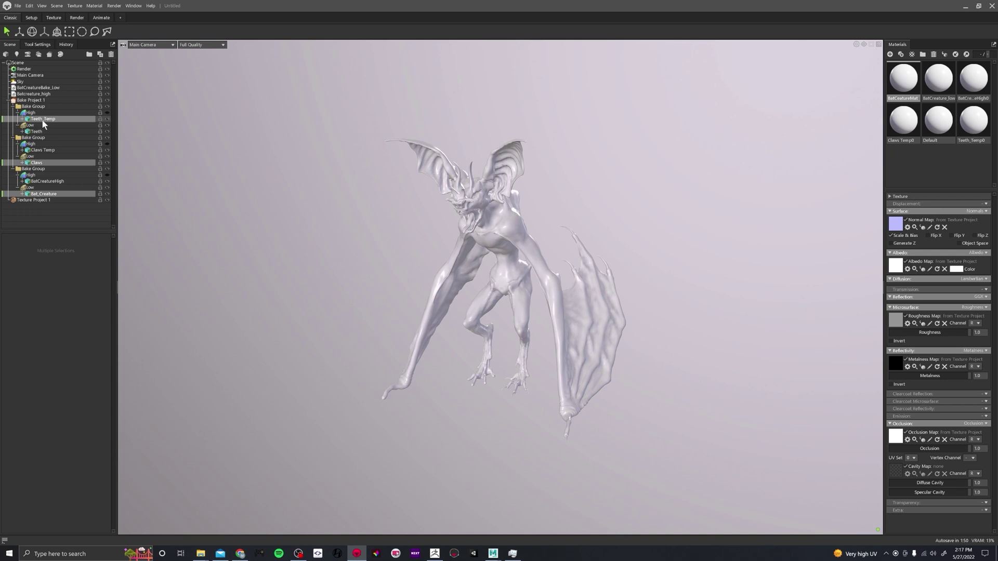
ctrl+click(39, 132)
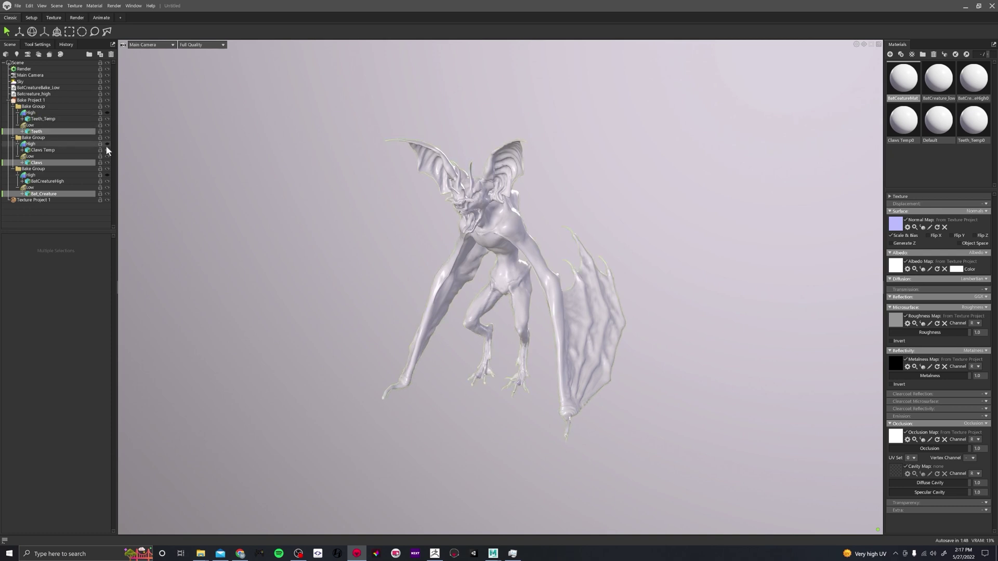
right_click(902, 83)
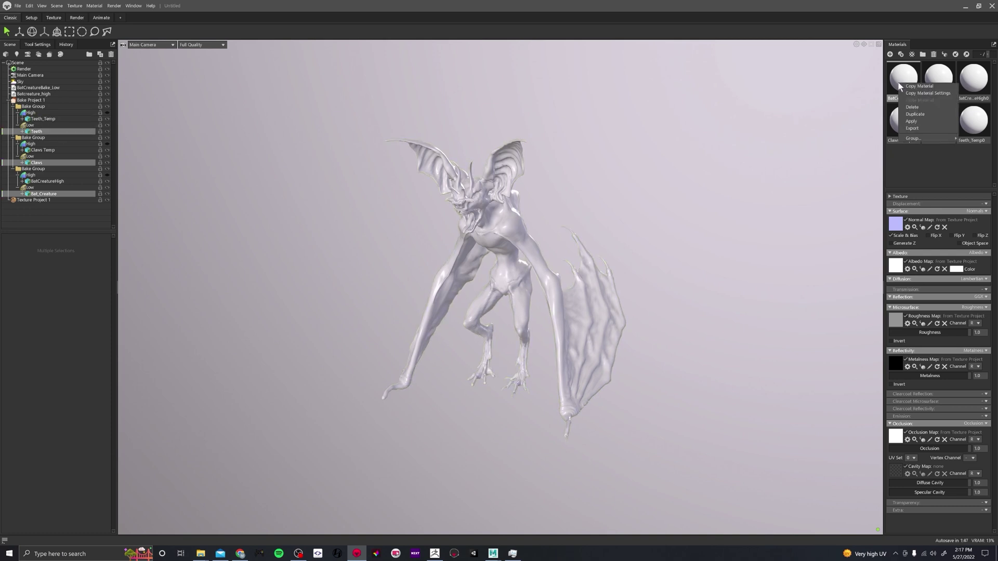
click(912, 121)
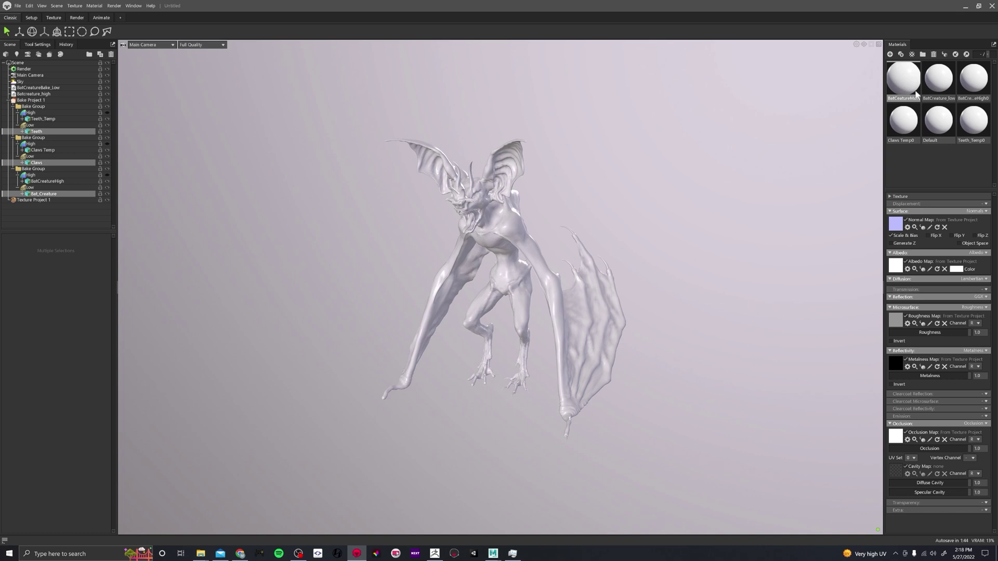